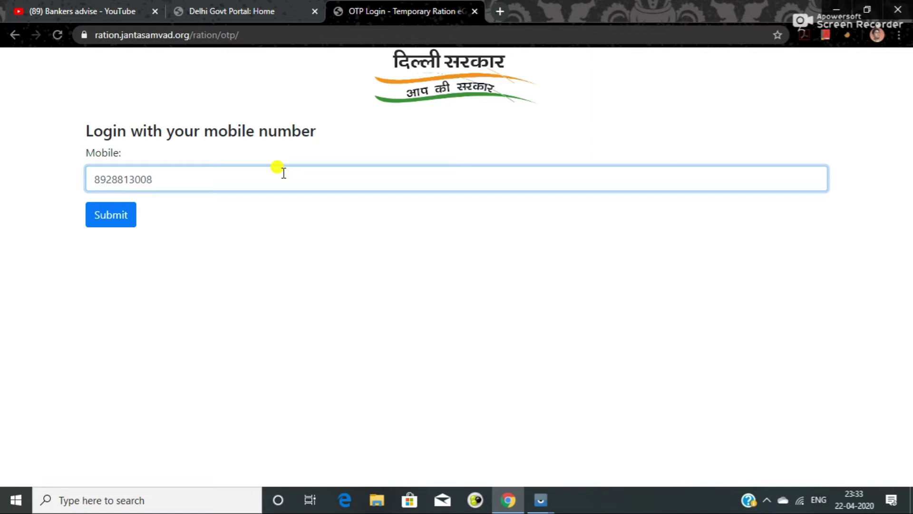
Step: Request an OTP for the mobile number, then enter the received code to log in
left_click(106, 213)
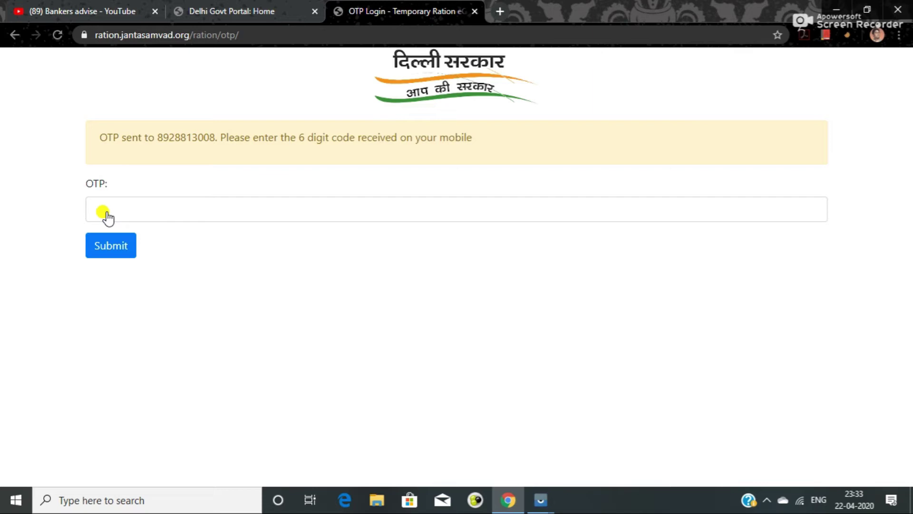
left_click(107, 215)
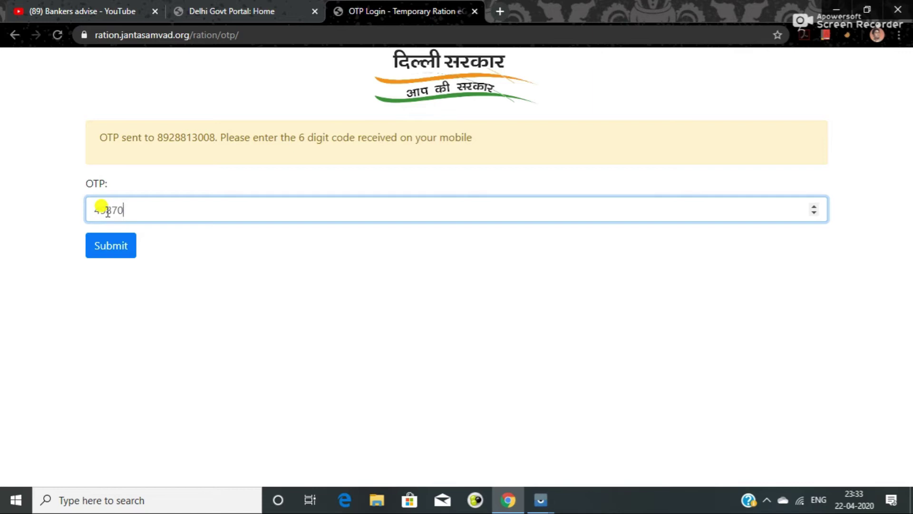
left_click(111, 257)
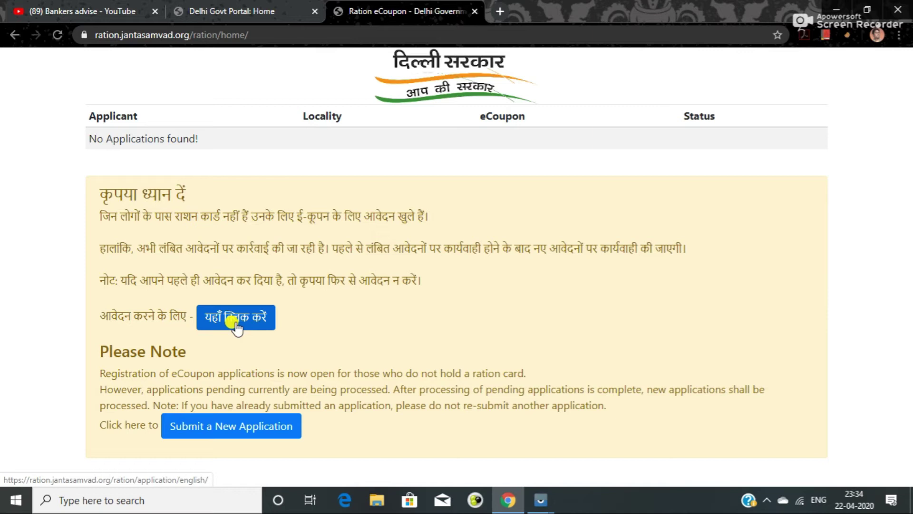
Step: Start a new eCoupon application and scroll down to the Head of Family and member rows
left_click(244, 422)
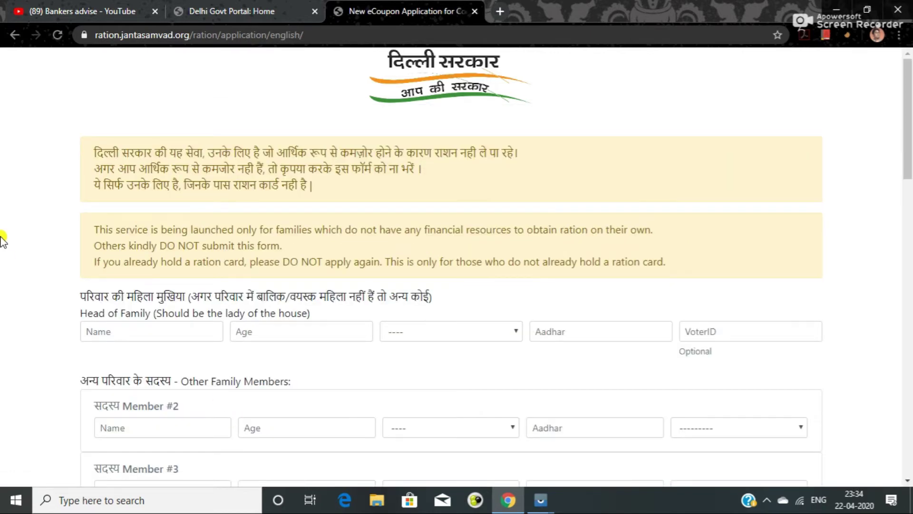
scroll(2, 240, "down", 1)
scroll(2, 240, "down", 2)
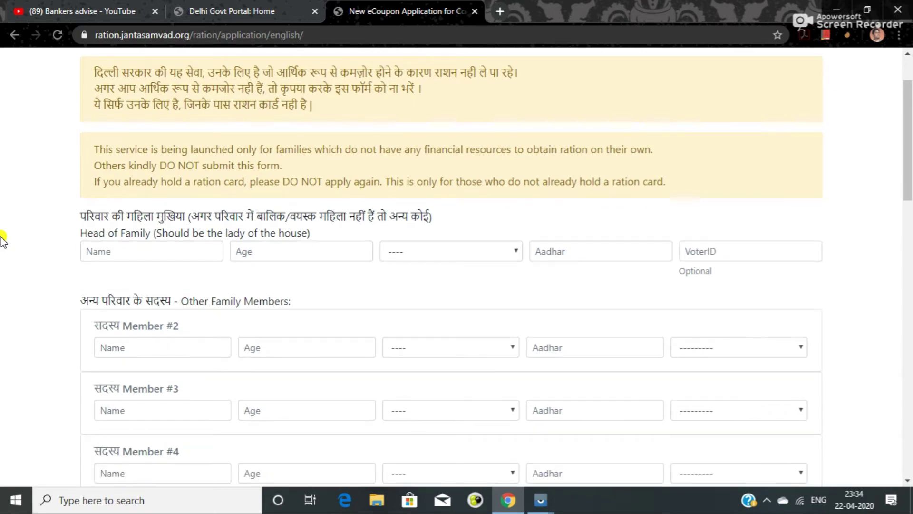
scroll(2, 240, "down", 2)
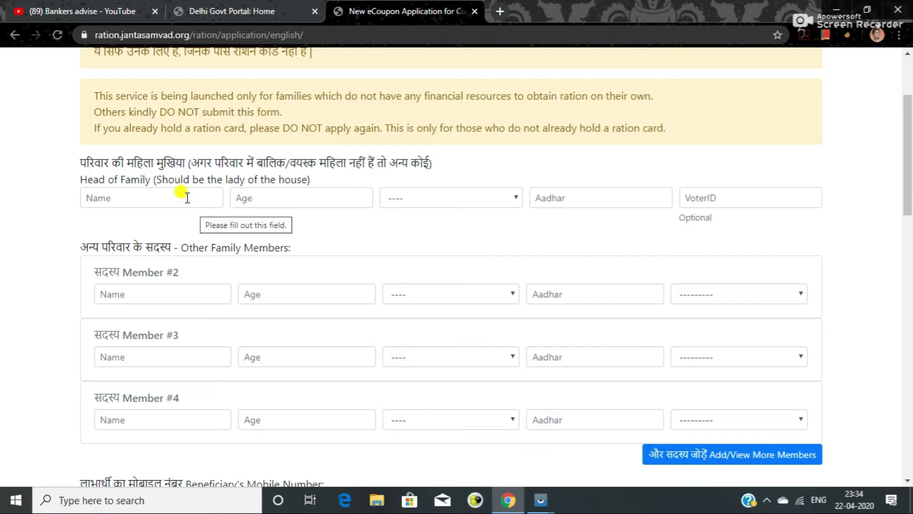
Step: Enter the head of family's name, correcting a typo, and age 48
left_click(187, 198)
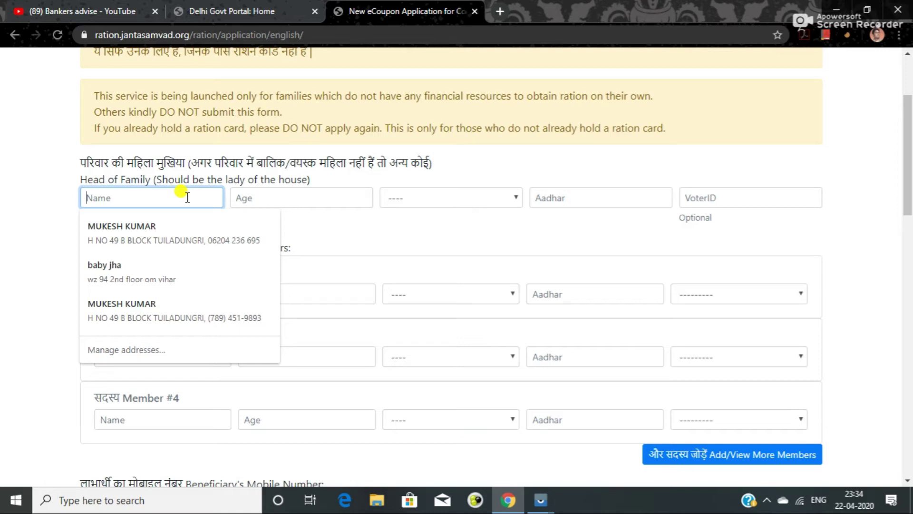
type("mr")
key("Tab")
left_click(128, 201)
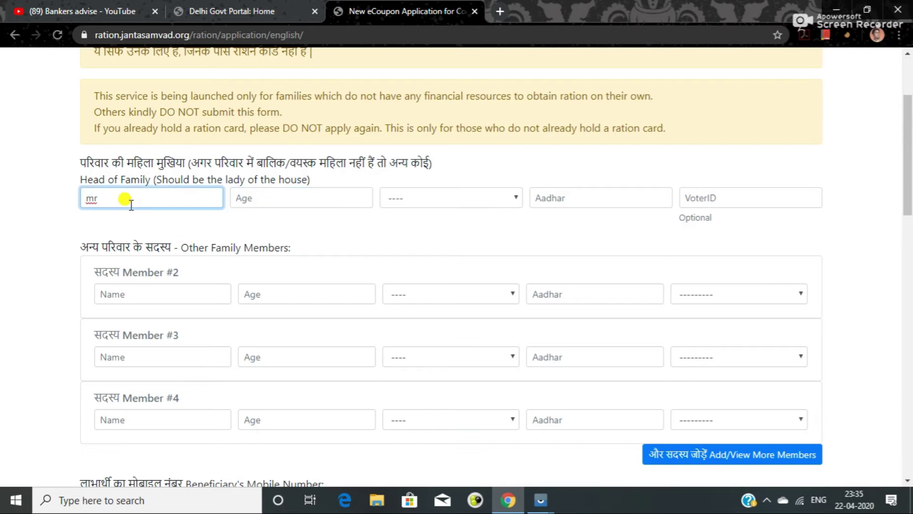
key("BackSpace")
type("s")
key("Tab")
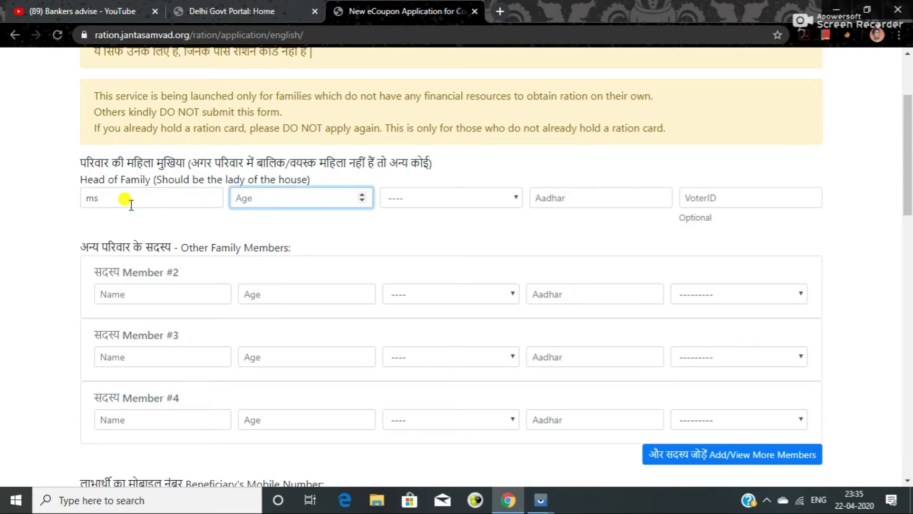
type("48")
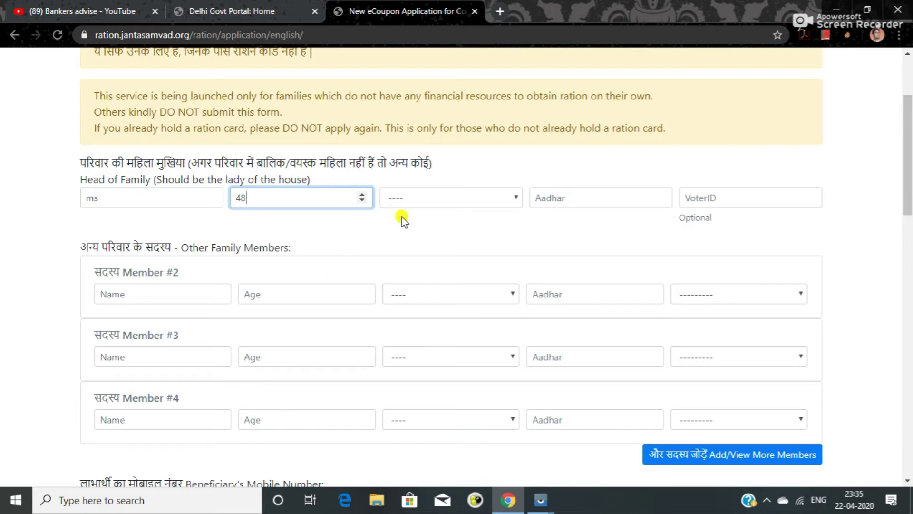
Step: Set the head of family's gender to Female, enter the Aadhaar number, and leave VoterID blank
left_click(418, 204)
left_click(406, 229)
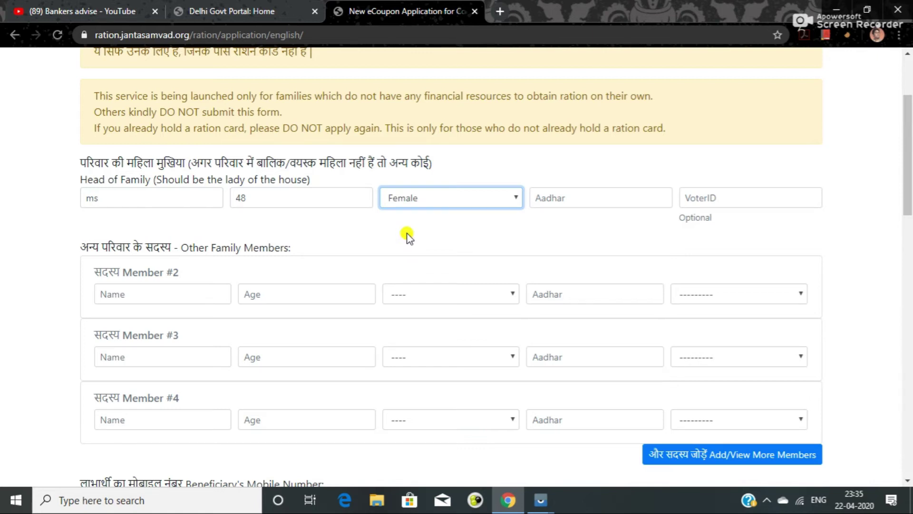
left_click(596, 197)
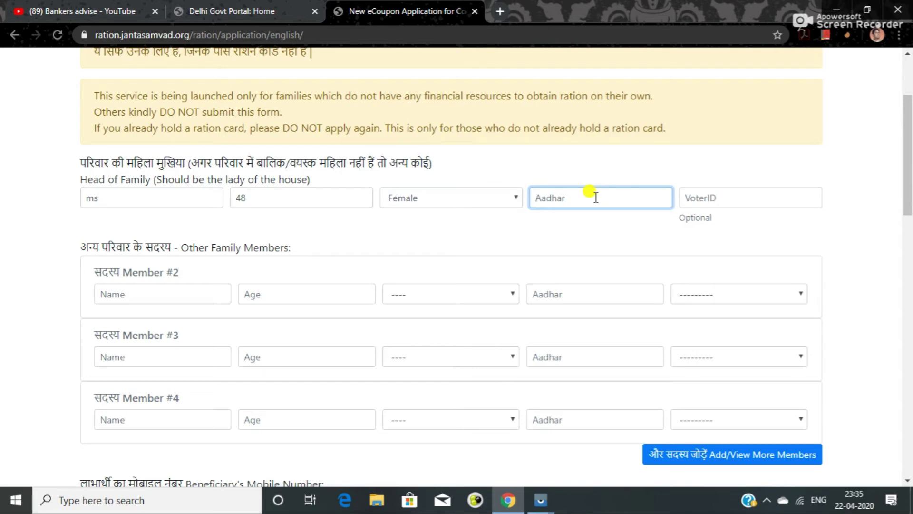
key("Tab")
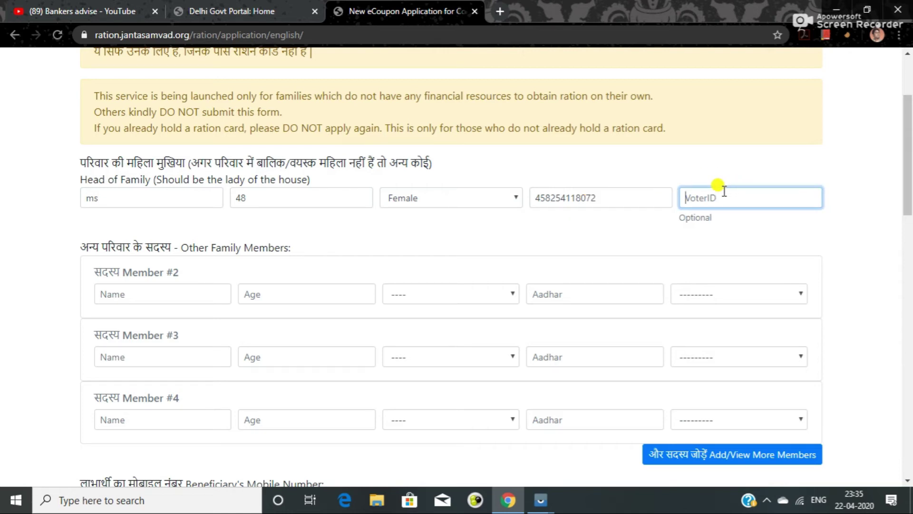
left_click(31, 275)
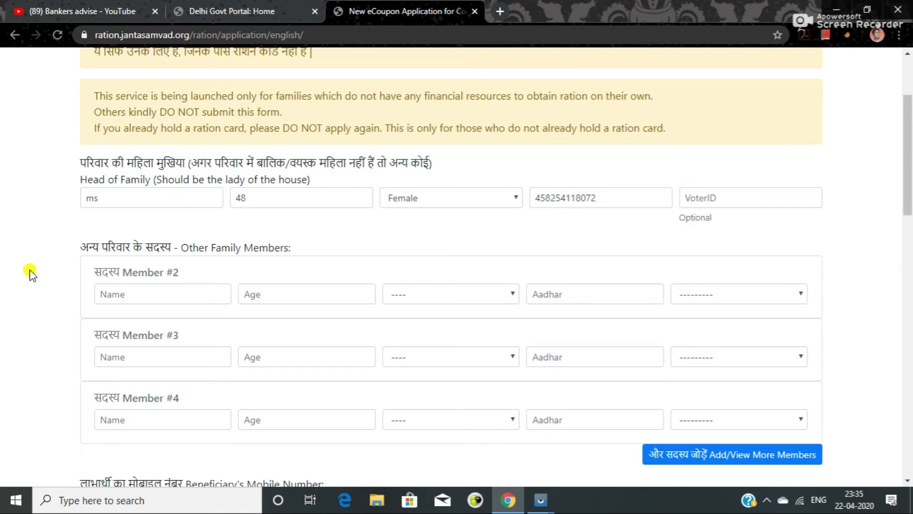
scroll(31, 275, "down", 1)
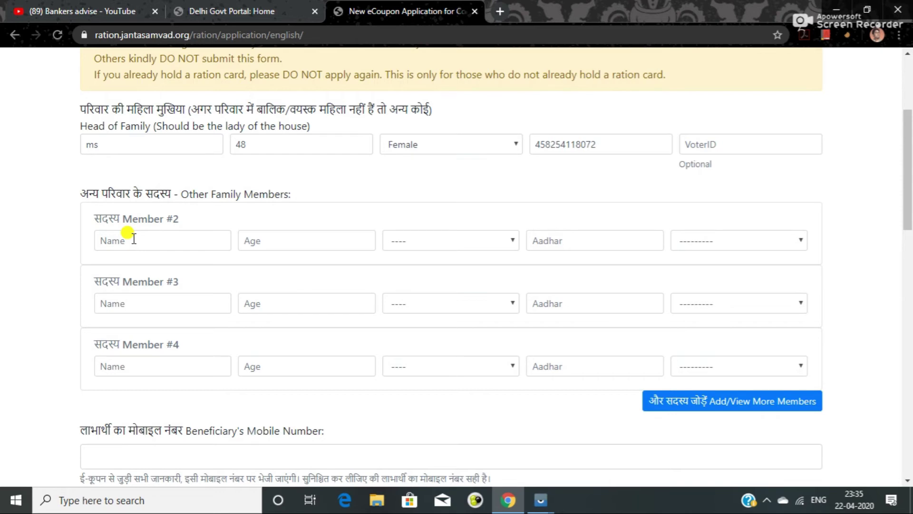
Step: Fill Member #2 with a saved name suggestion, age 23, Male, relation Son
left_click(133, 238)
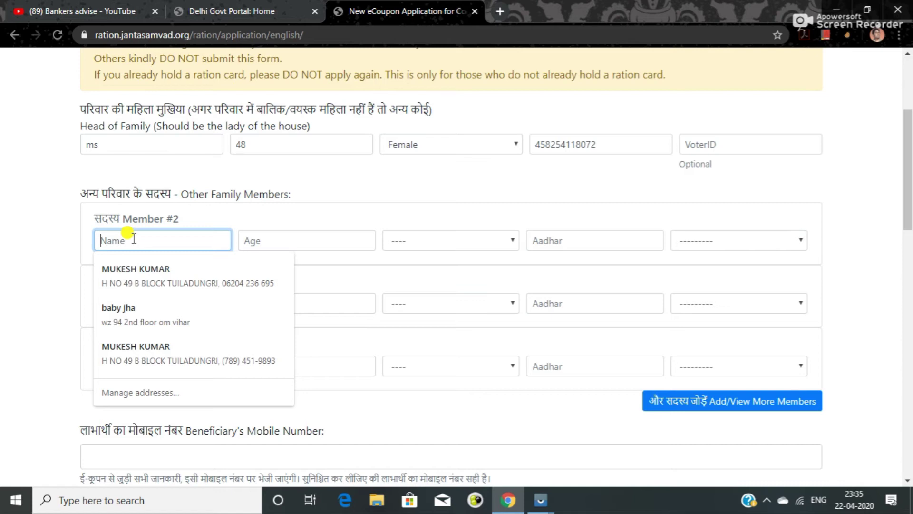
left_click(153, 272)
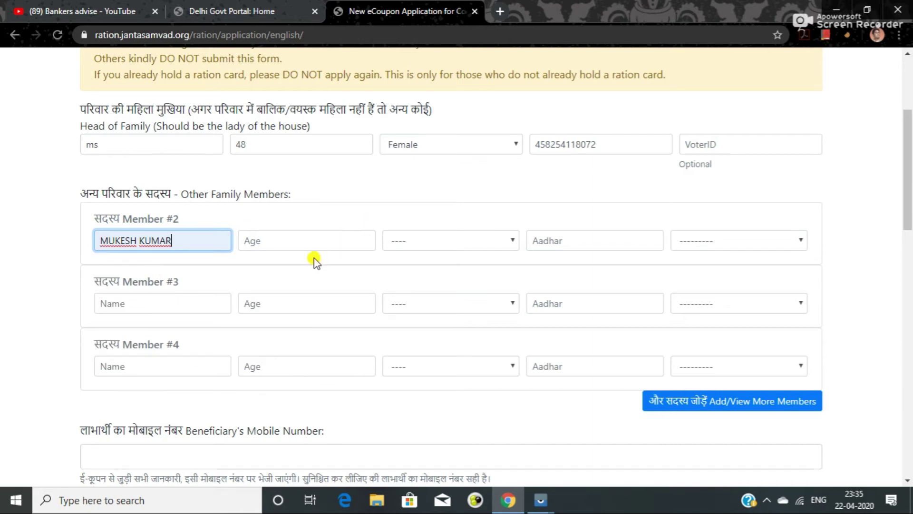
left_click(303, 240)
type("2")
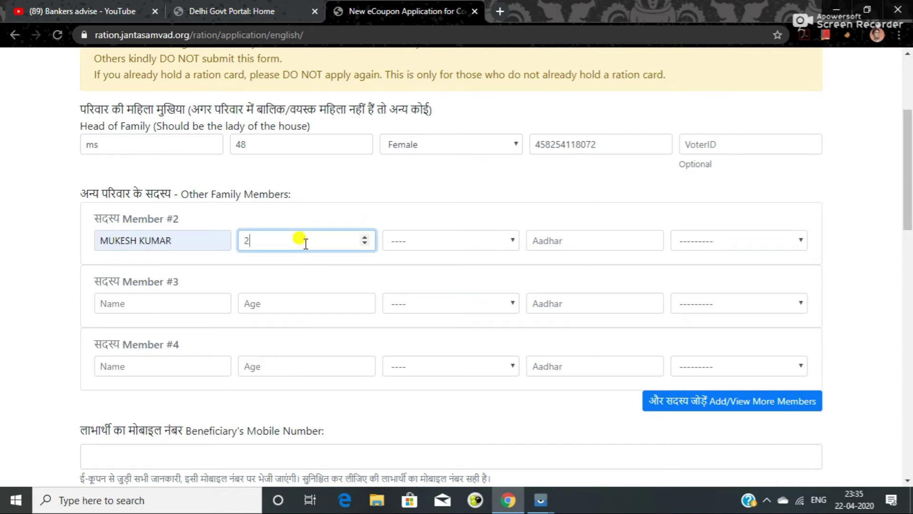
type("3")
key("Tab")
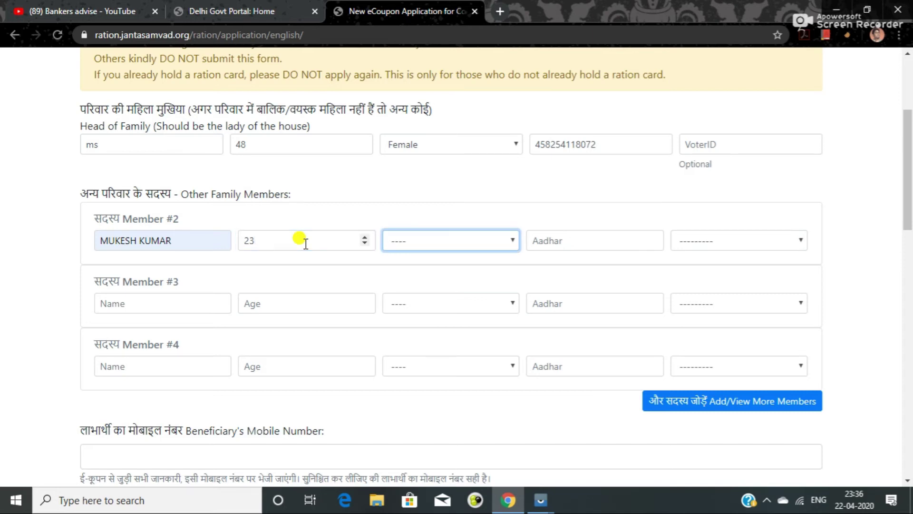
left_click(432, 240)
left_click(405, 285)
left_click(720, 235)
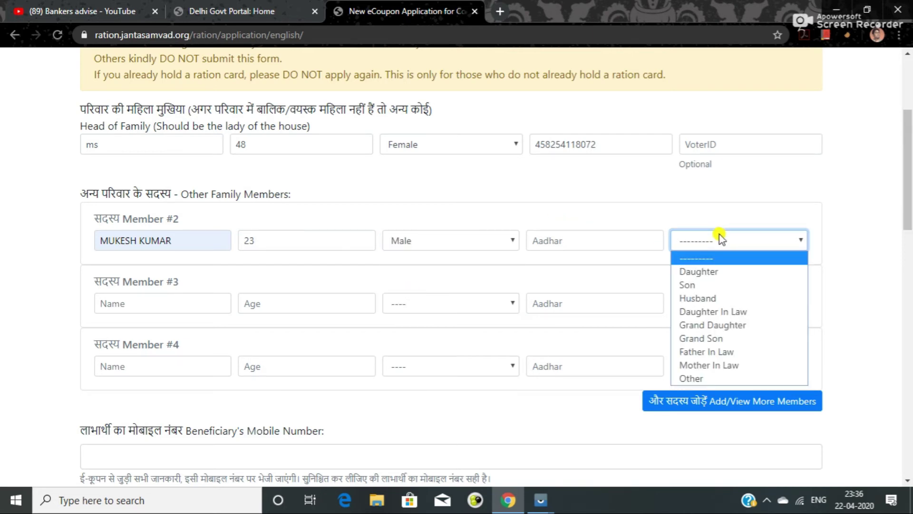
left_click(700, 284)
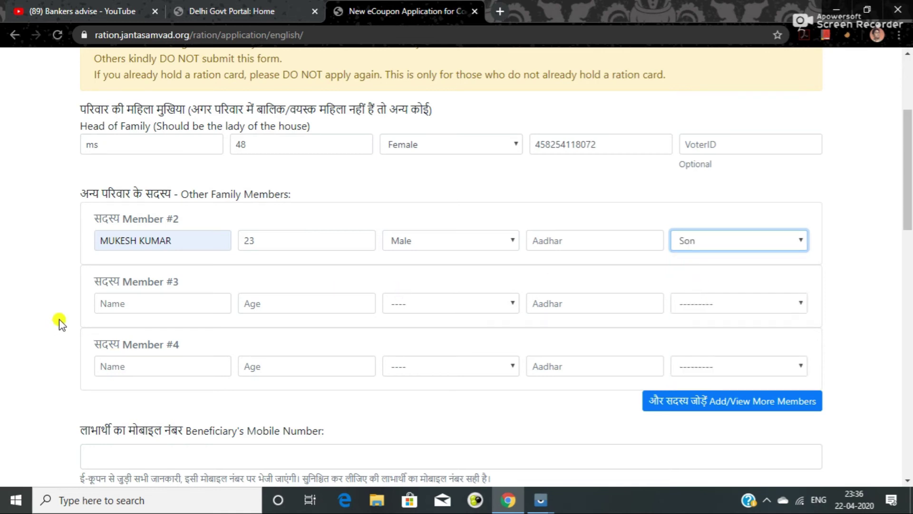
Step: Fill Member #3 with the member's name, age 22, Male, relation Son
left_click(148, 301)
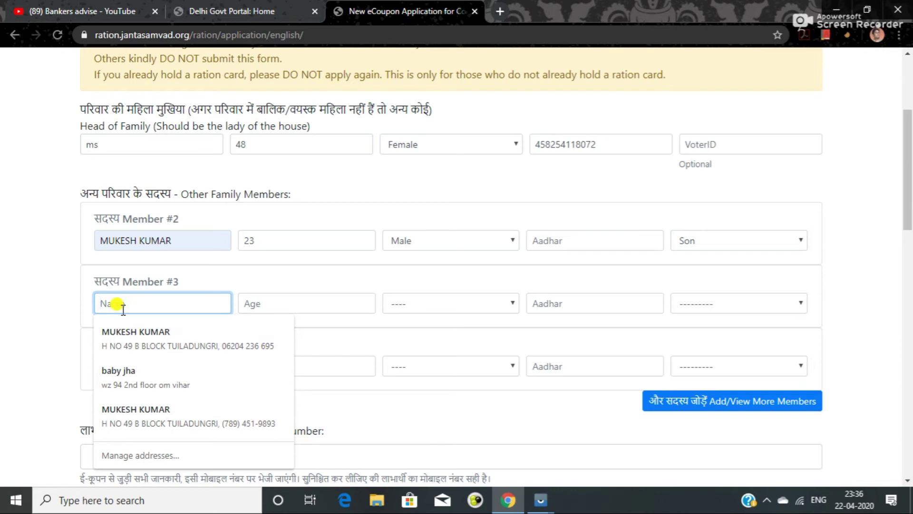
type("rah")
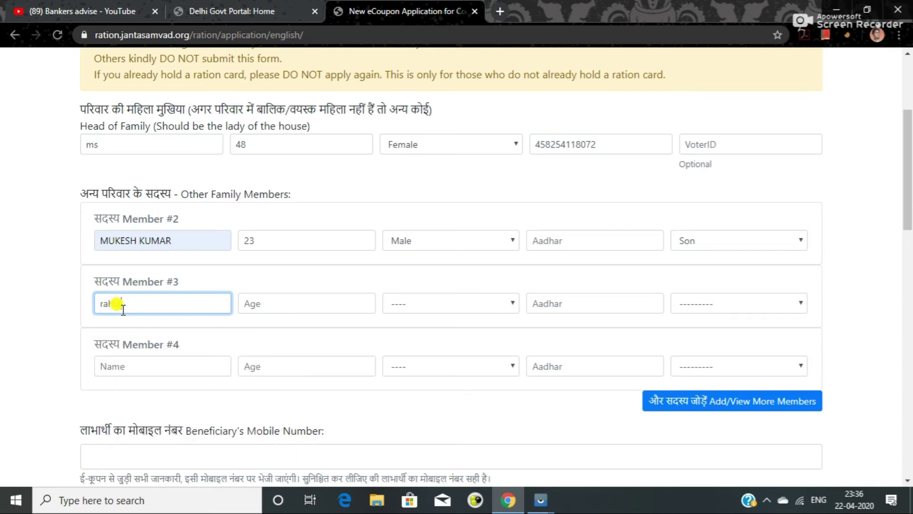
type("ul")
key("Tab")
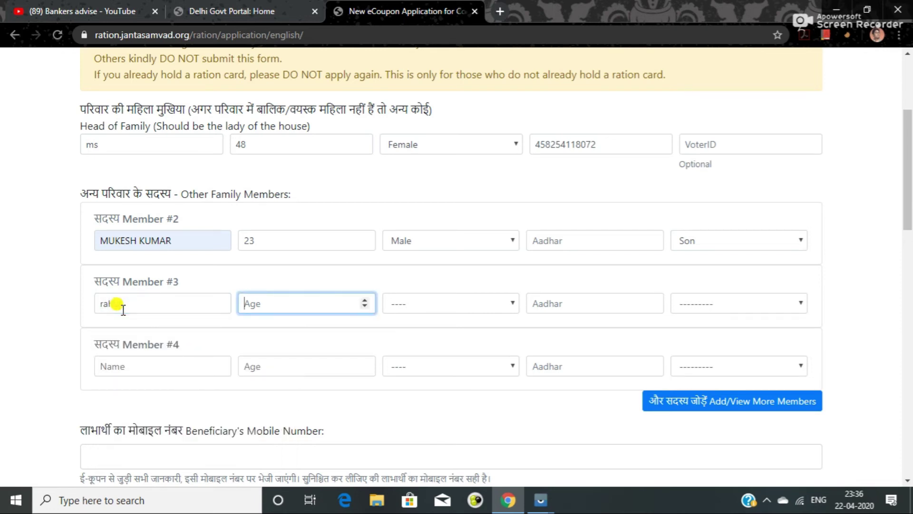
type("22")
key("Tab")
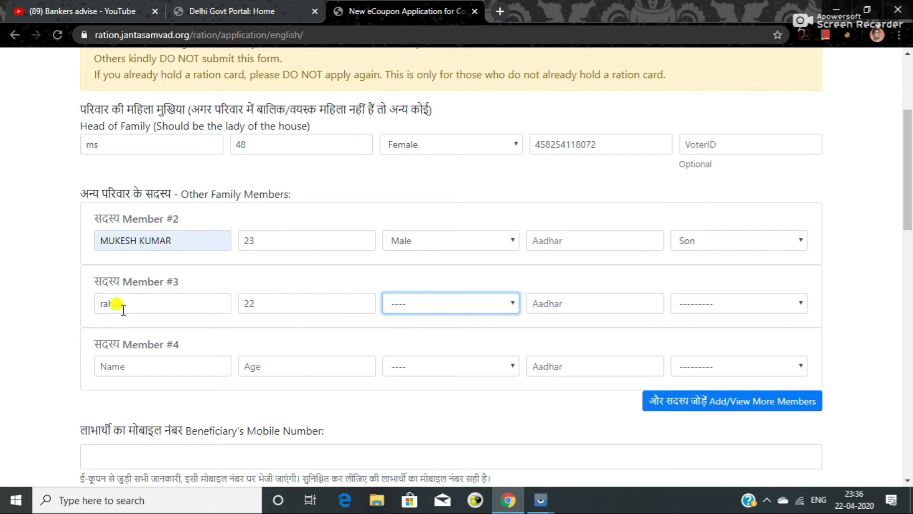
left_click(402, 305)
left_click(402, 347)
left_click(743, 302)
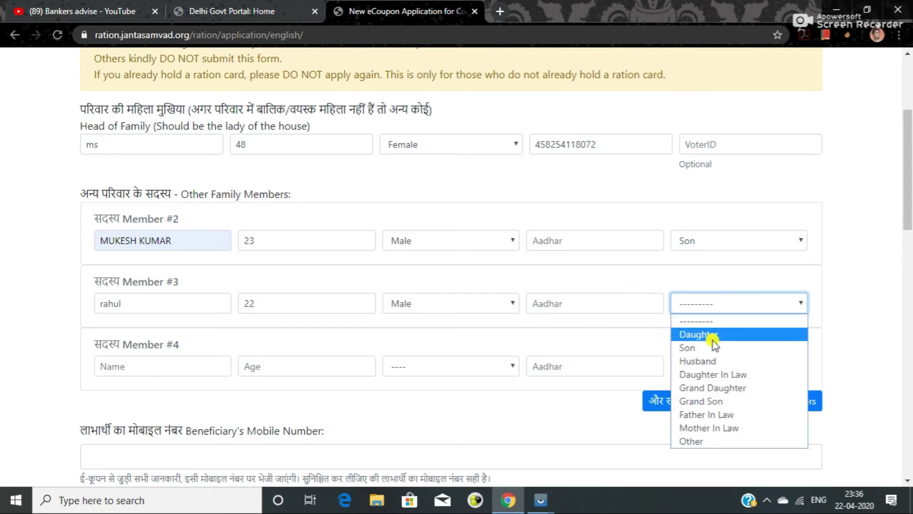
left_click(707, 350)
left_click(2, 399)
Step: Choose Dwarka as the Circle/Vidhan Sabha constituency
scroll(1, 399, "down", 5)
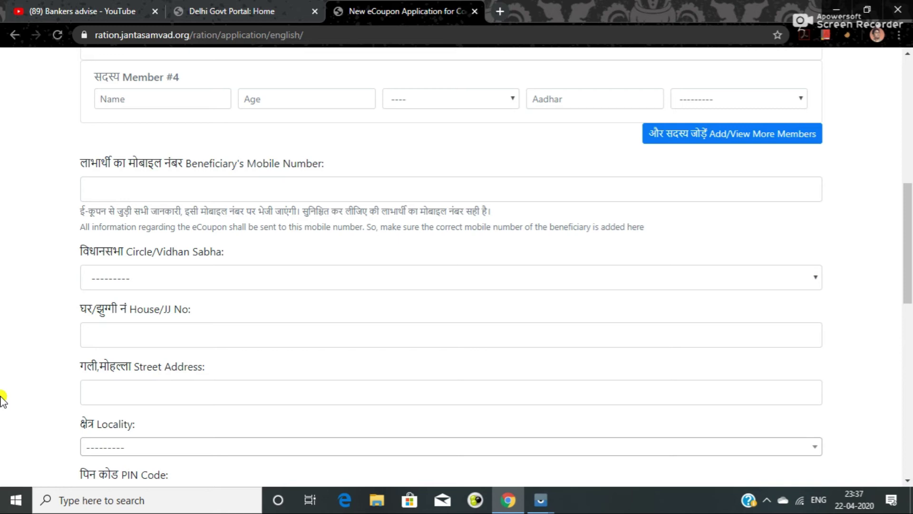
left_click(156, 287)
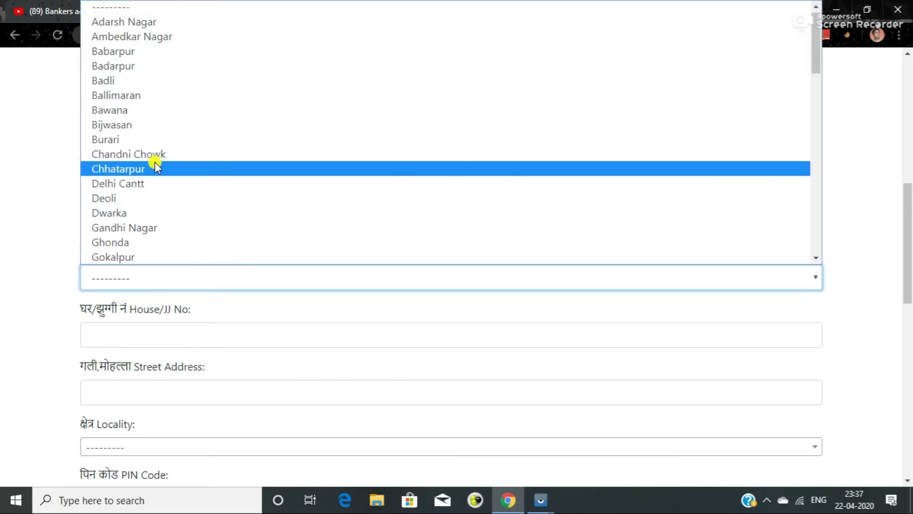
left_click(139, 214)
left_click(116, 327)
left_click(3, 393)
Step: Select Bharthal from the Locality list
scroll(3, 393, "down", 3)
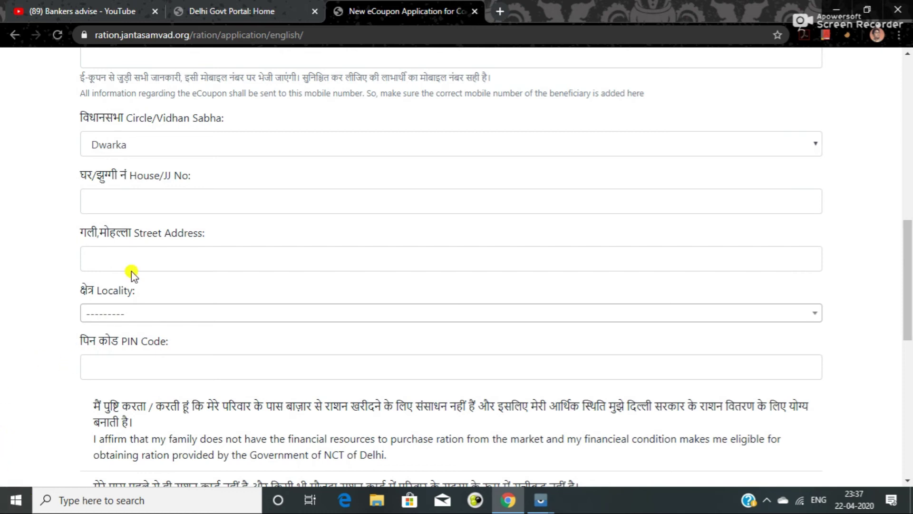
left_click(124, 312)
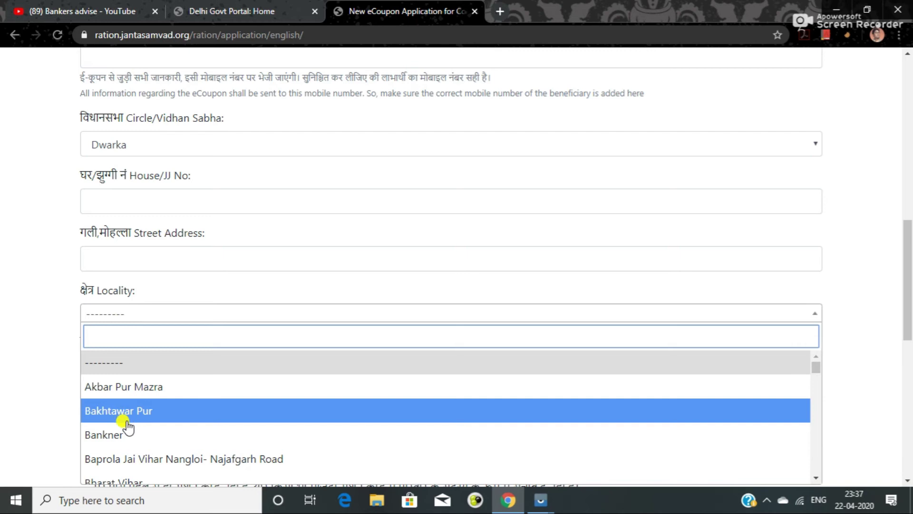
scroll(129, 428, "down", 3)
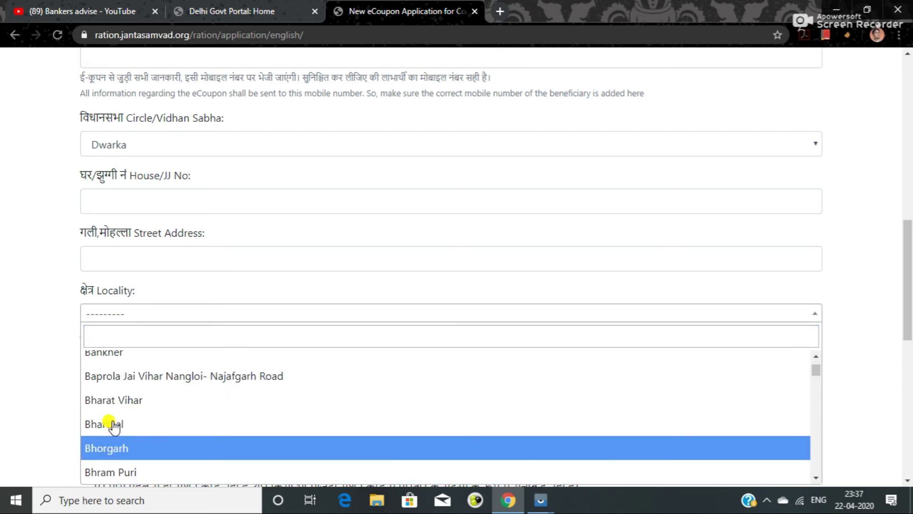
left_click(133, 422)
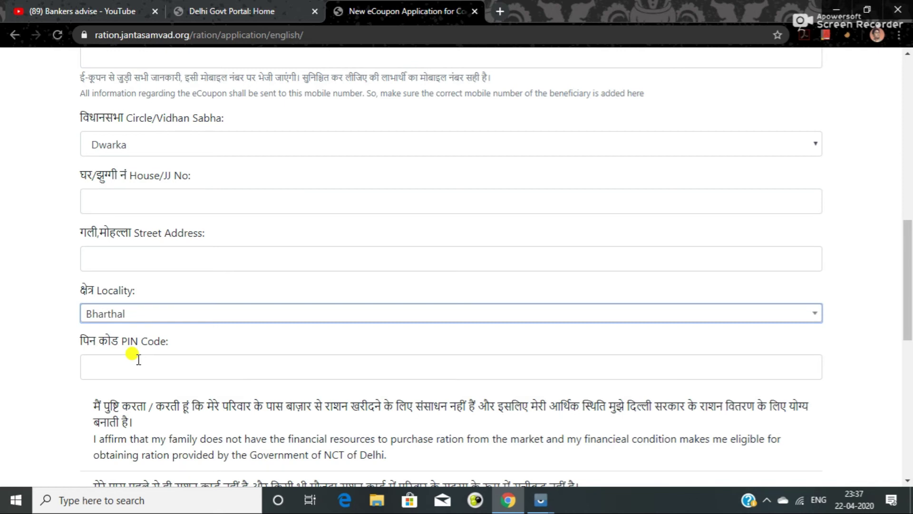
Step: Enter PIN code 110059 and scroll through the declaration statements below it
left_click(138, 360)
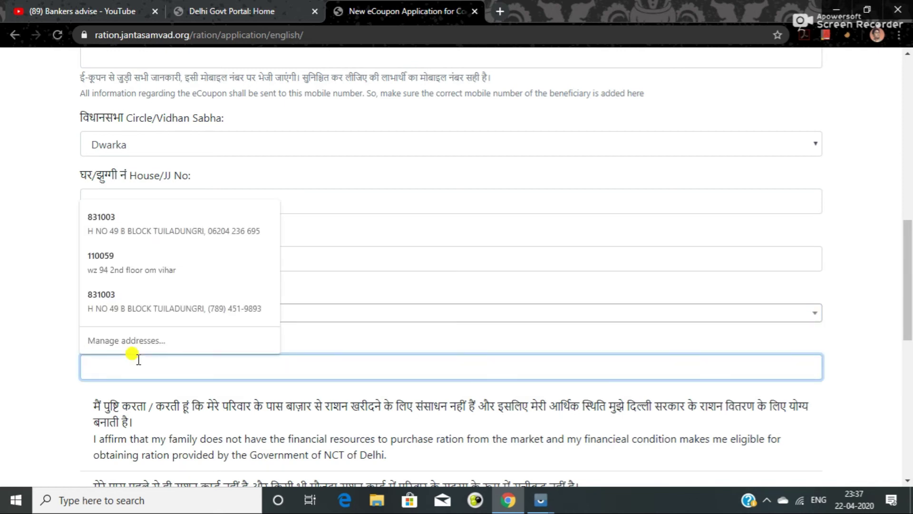
type("110059")
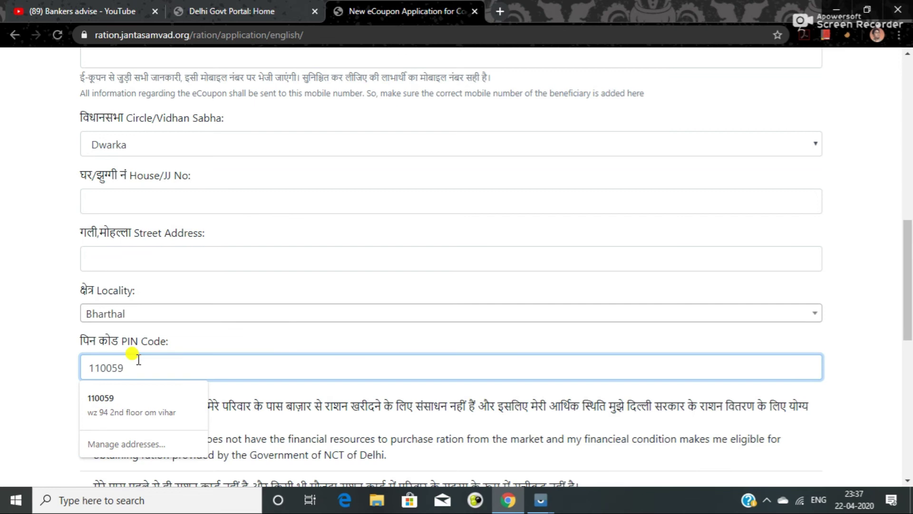
left_click(2, 365)
scroll(3, 365, "down", 4)
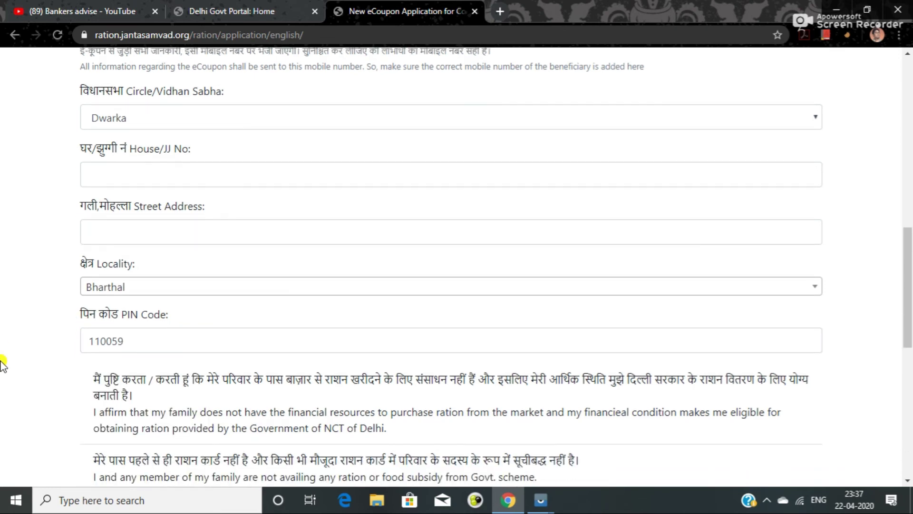
scroll(3, 365, "down", 2)
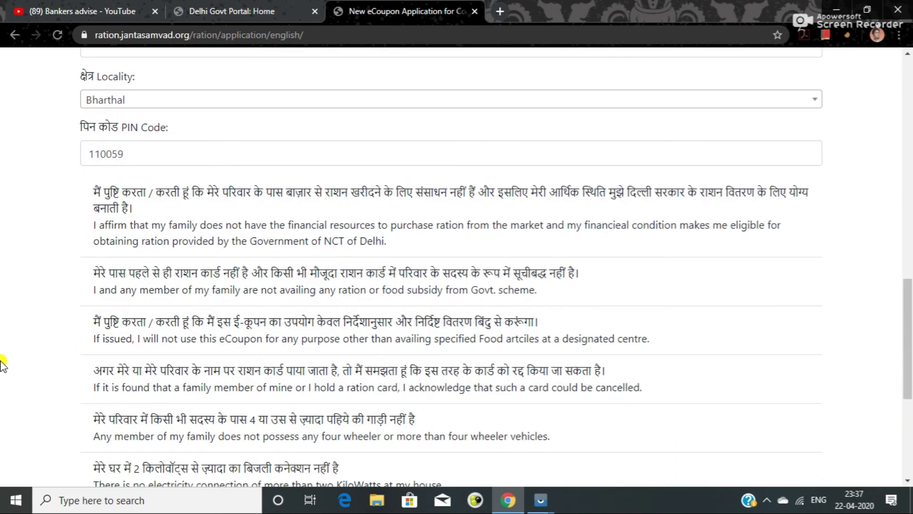
scroll(2, 365, "down", 1)
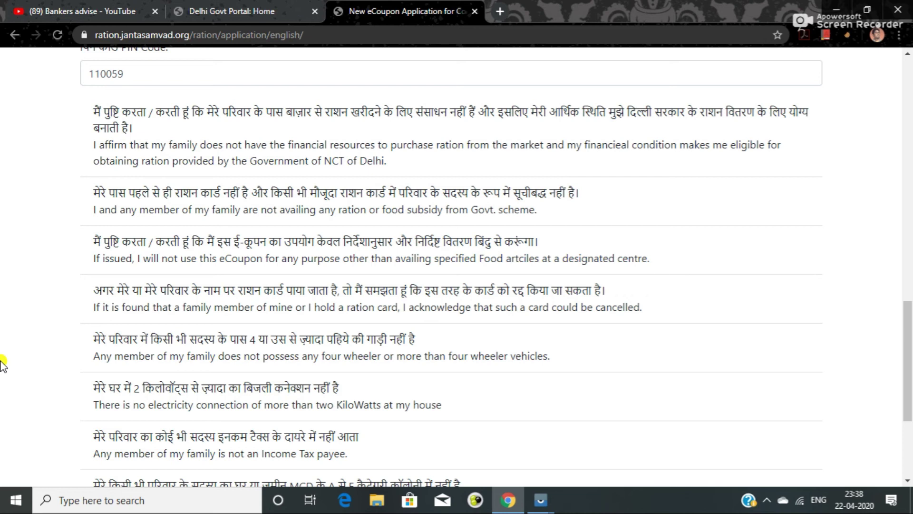
scroll(2, 366, "down", 1)
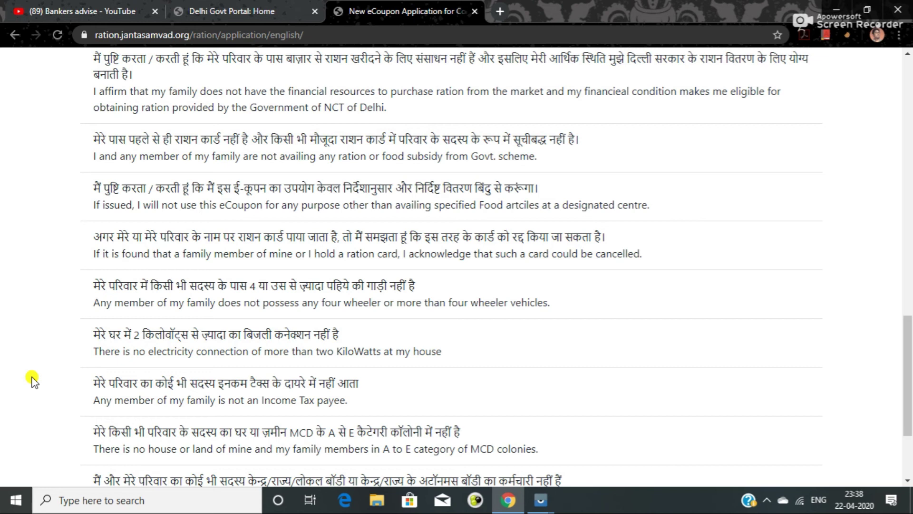
scroll(33, 381, "down", 3)
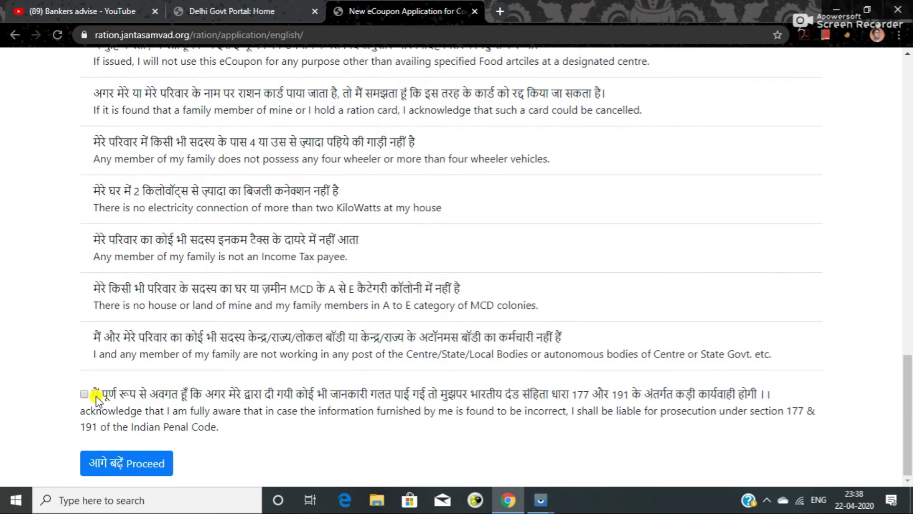
Step: Tick the final IPC 177 & 191 acknowledgement; Proceed is refused because the mobile number is empty
left_click(86, 395)
left_click(112, 476)
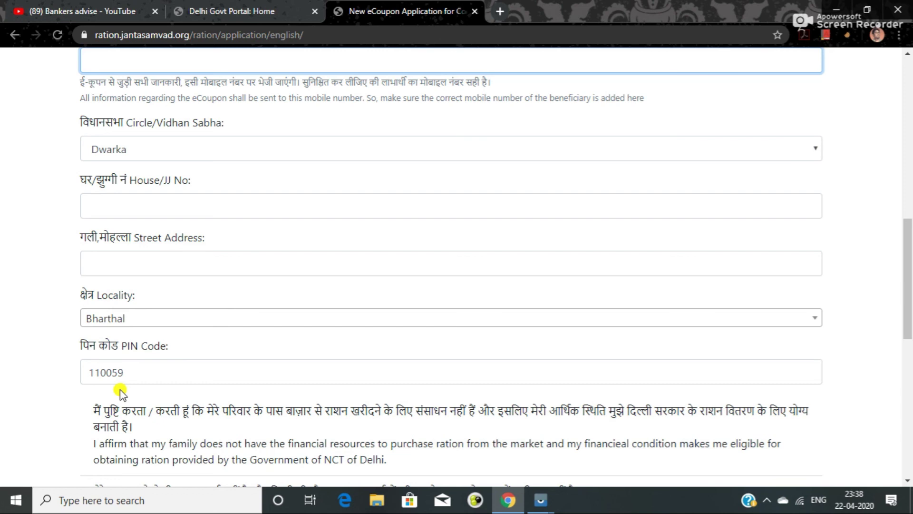
left_click(2, 404)
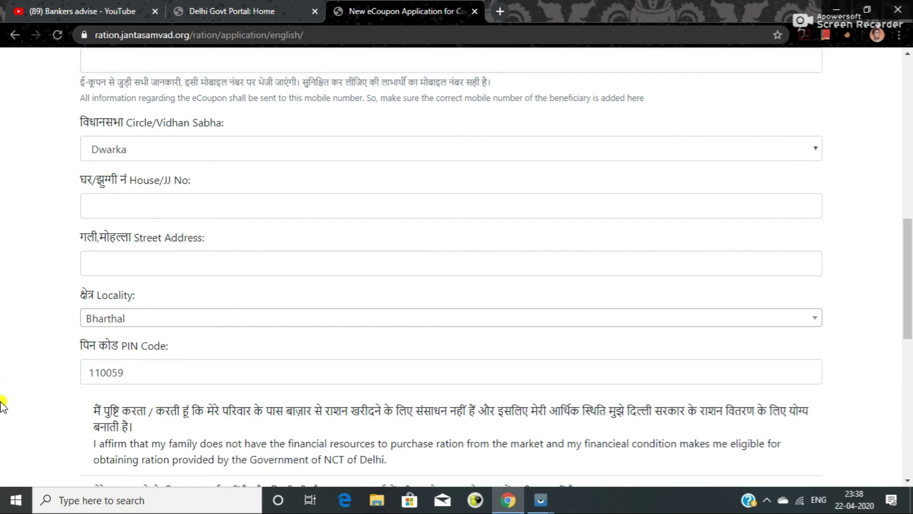
scroll(2, 405, "down", 9)
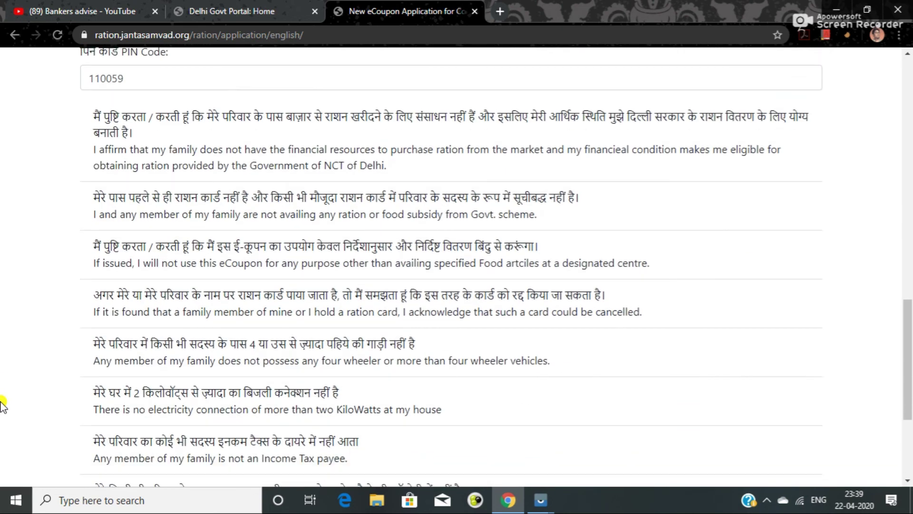
scroll(2, 404, "down", 2)
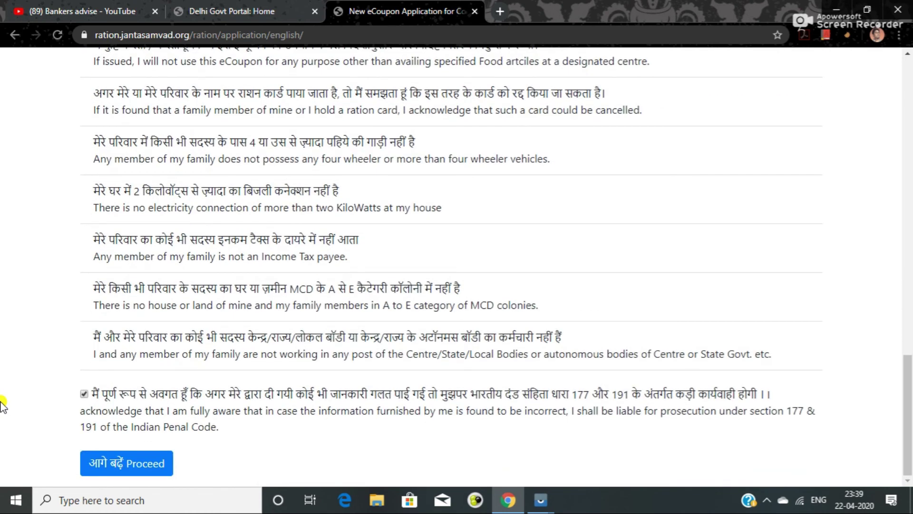